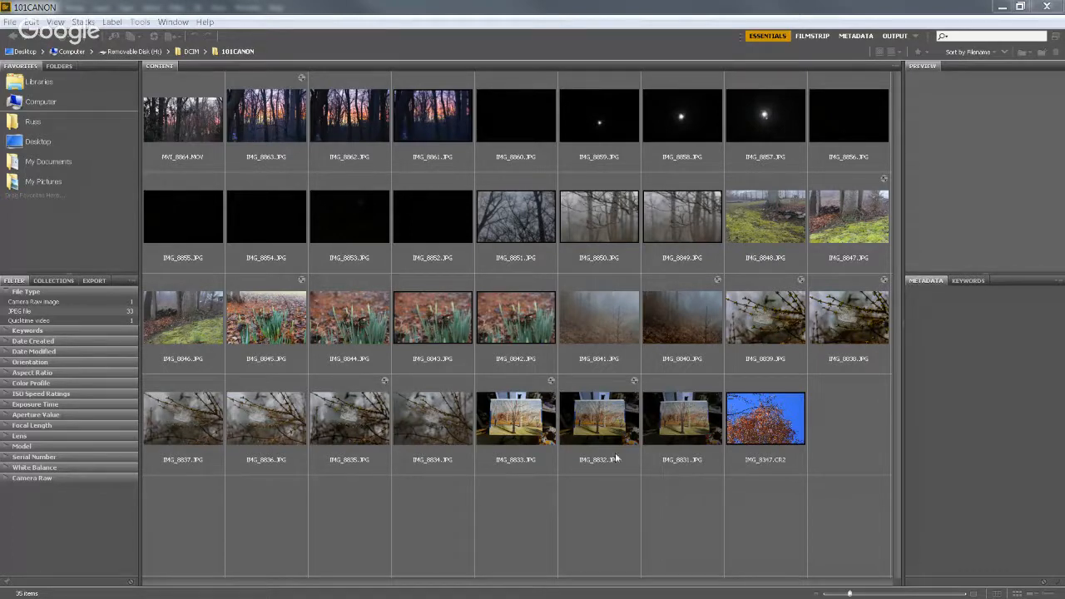
# Open IMG_8832.JPG in Camera Raw and reposition the window so it is fully visible.
pyautogui.click(604, 426)
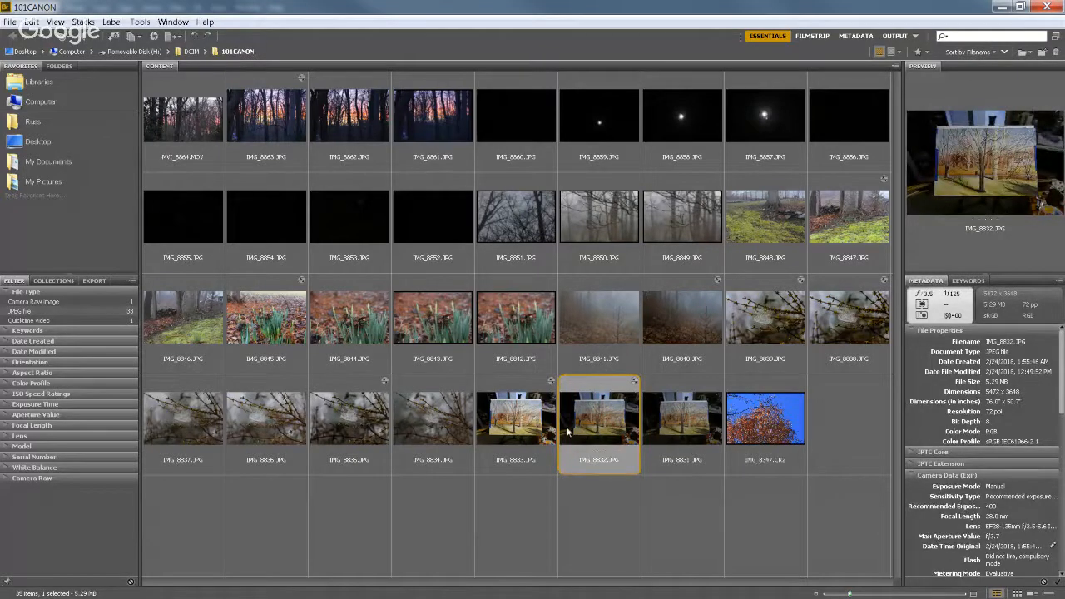
pyautogui.rightClick(594, 419)
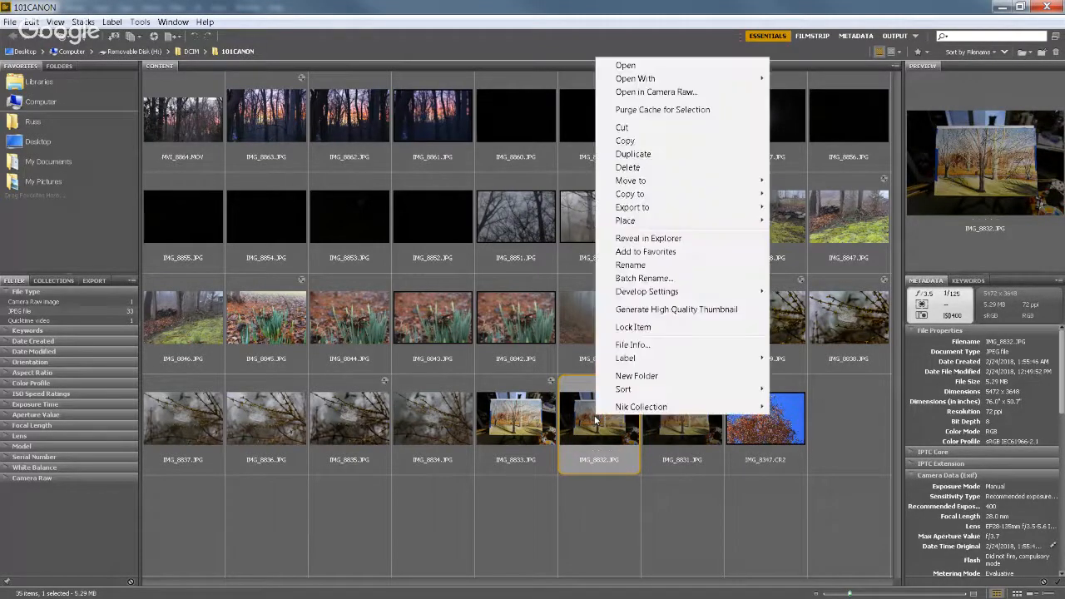
pyautogui.click(665, 93)
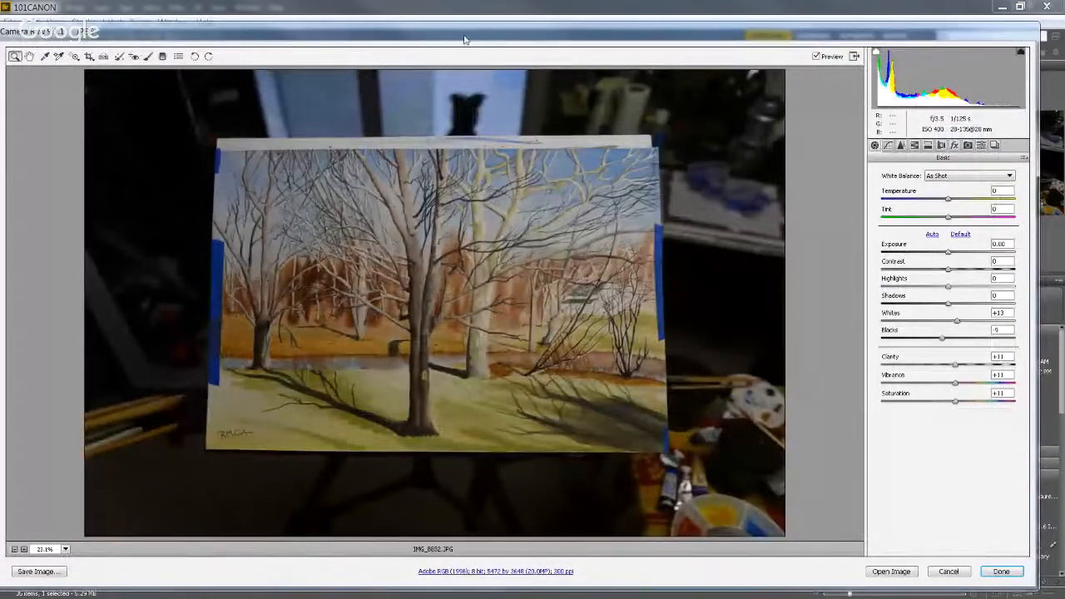
pyautogui.moveTo(909, 36); pyautogui.dragTo(917, 16)
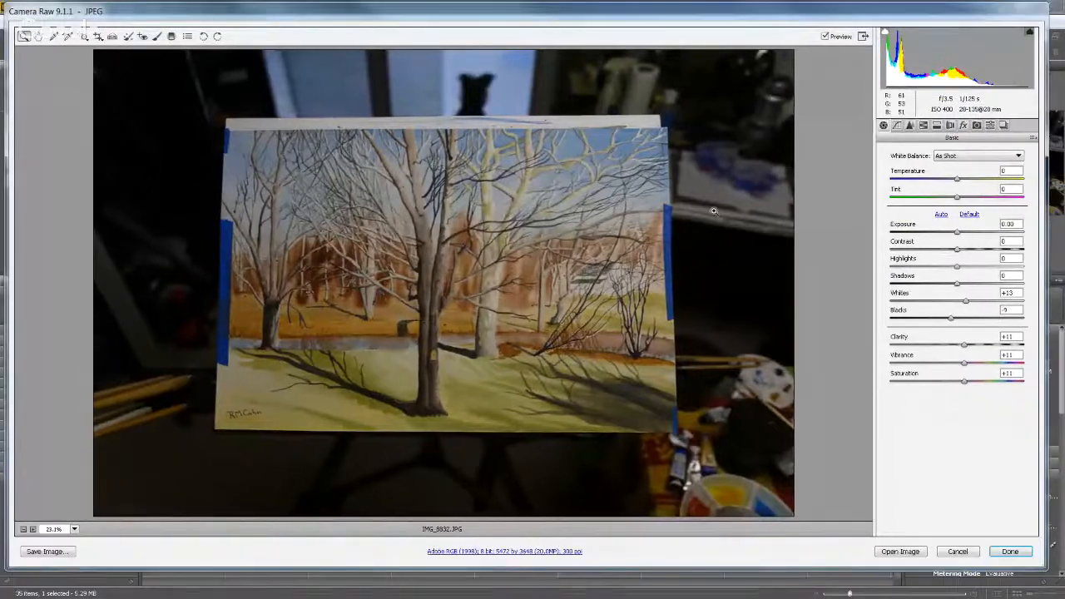
# Reset Whites, Blacks, Clarity, Vibrance and Saturation to 0.
pyautogui.doubleClick(965, 302)
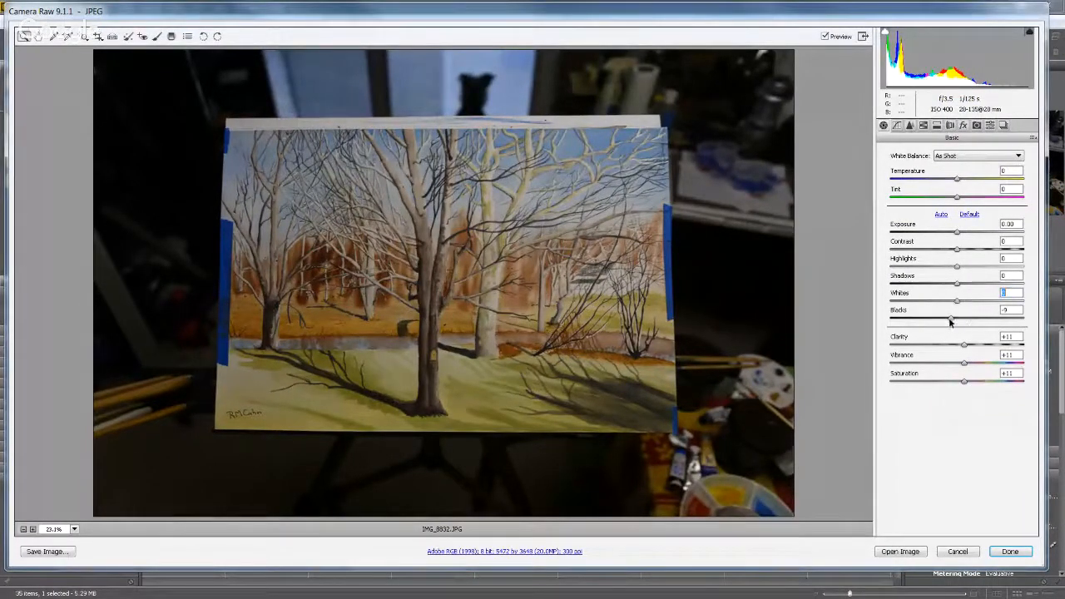
pyautogui.doubleClick(951, 319)
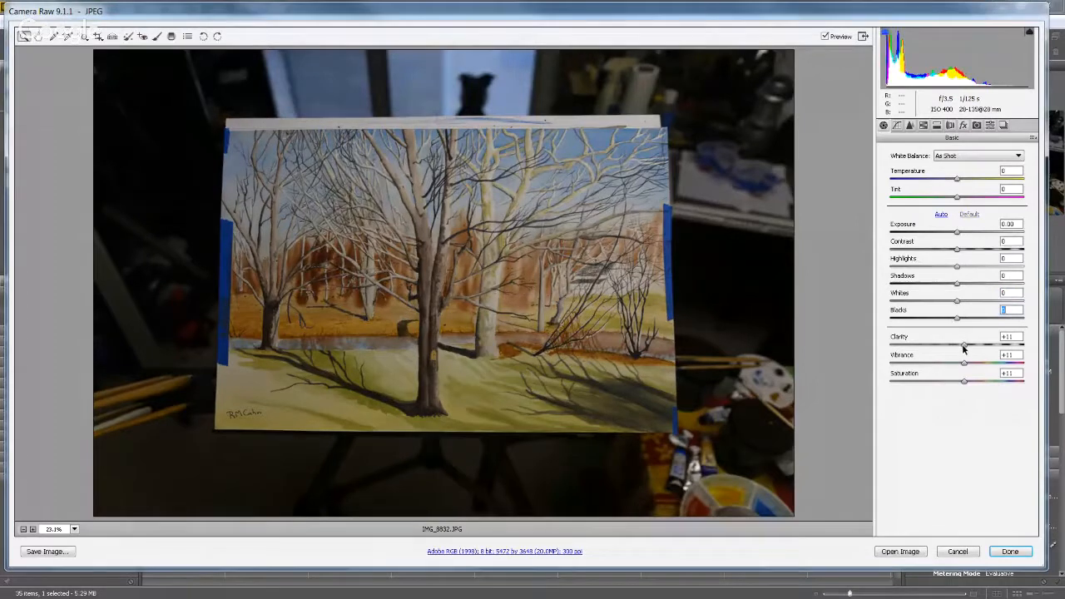
pyautogui.doubleClick(963, 346)
pyautogui.click(964, 364)
pyautogui.doubleClick(965, 365)
pyautogui.click(963, 380)
pyautogui.doubleClick(964, 380)
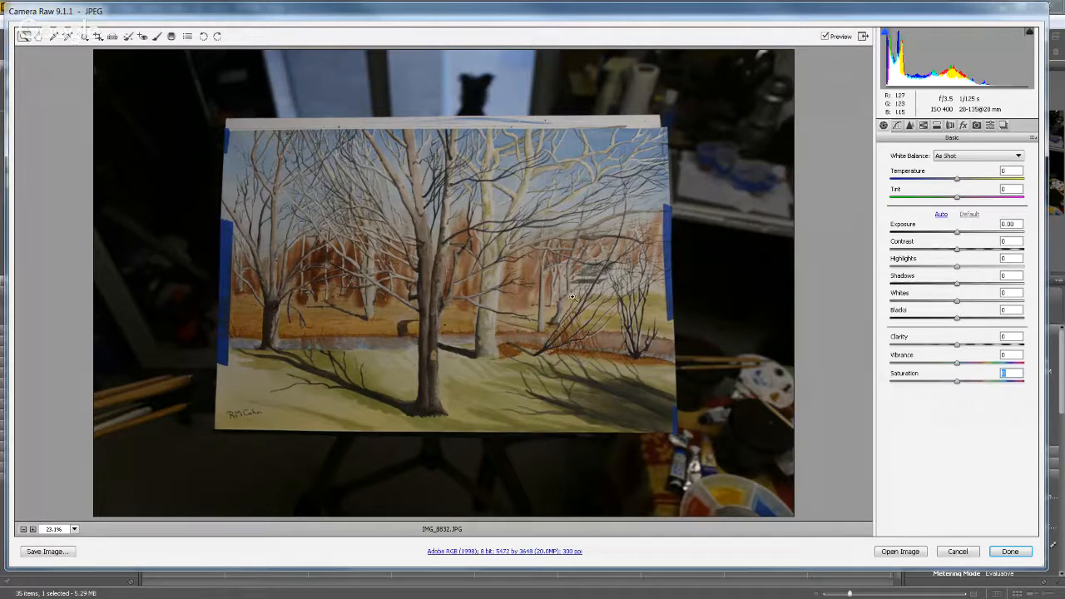
# Compare the photo with lens profile corrections off and on, leaving them enabled.
pyautogui.click(951, 126)
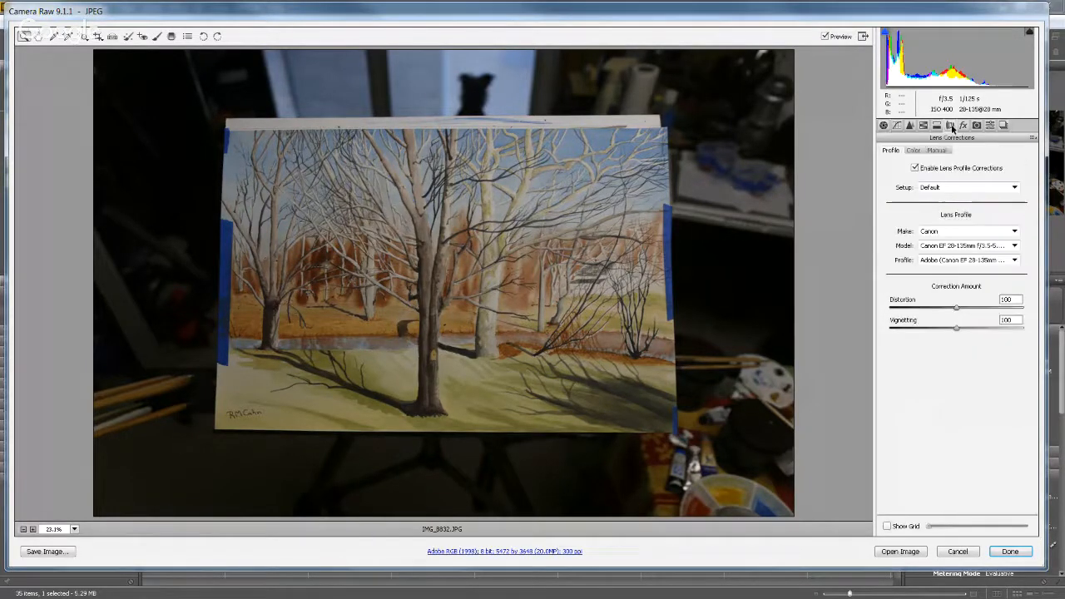
pyautogui.click(915, 169)
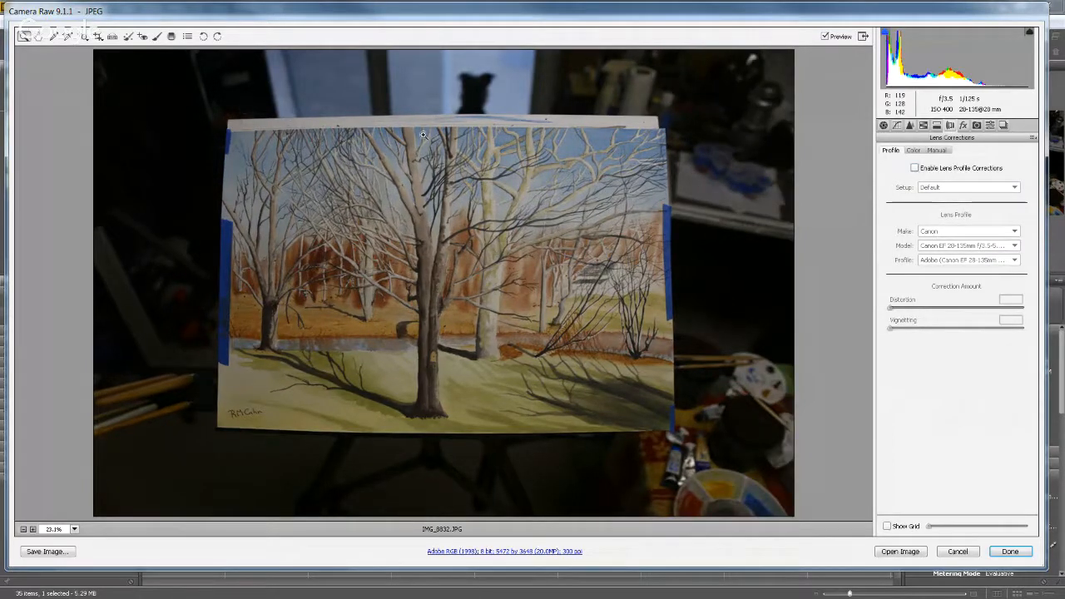
pyautogui.click(914, 168)
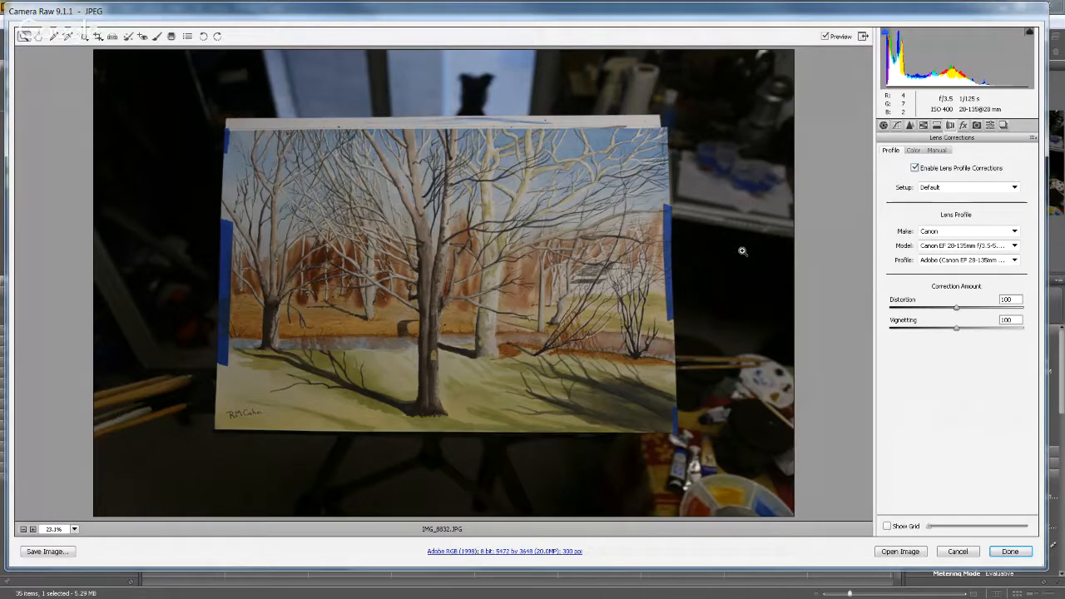
# Try a white balance sampled from the white paper margin above the painting, and restore the As Shot setting.
pyautogui.click(883, 125)
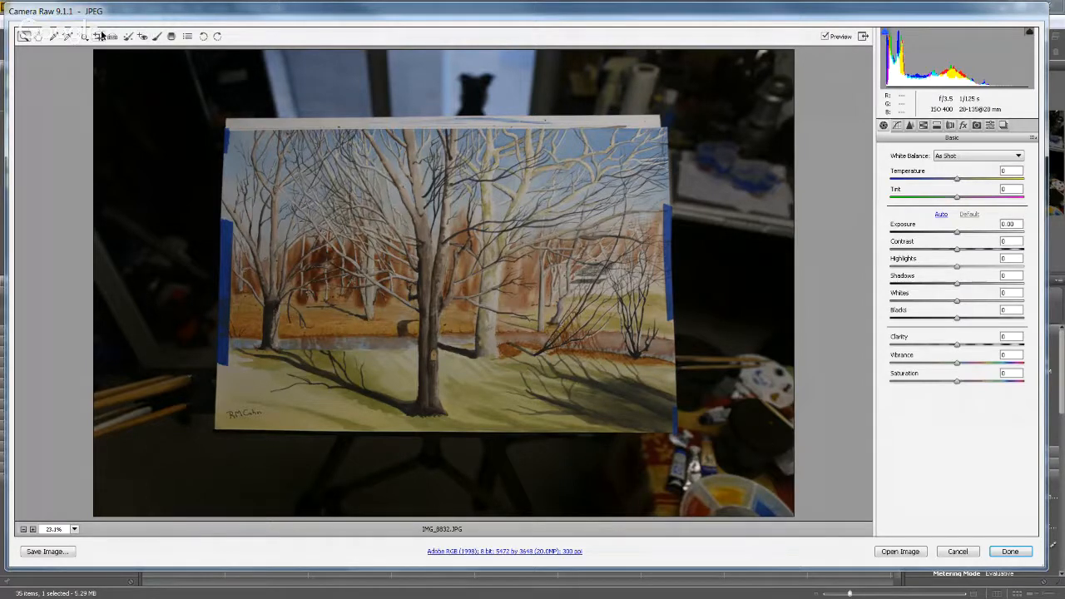
pyautogui.click(54, 35)
pyautogui.click(641, 115)
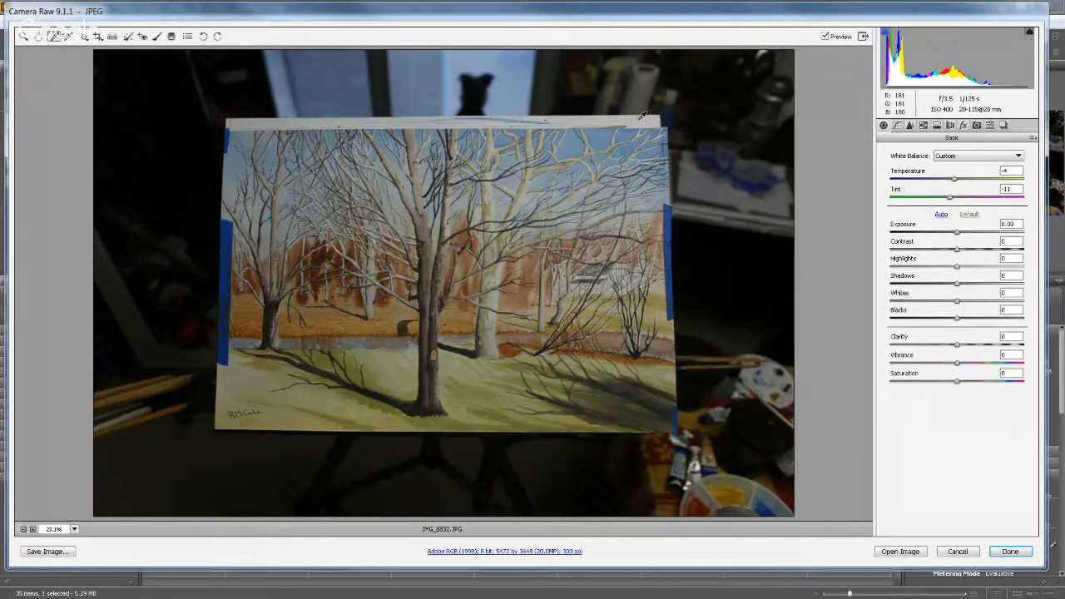
pyautogui.click(949, 159)
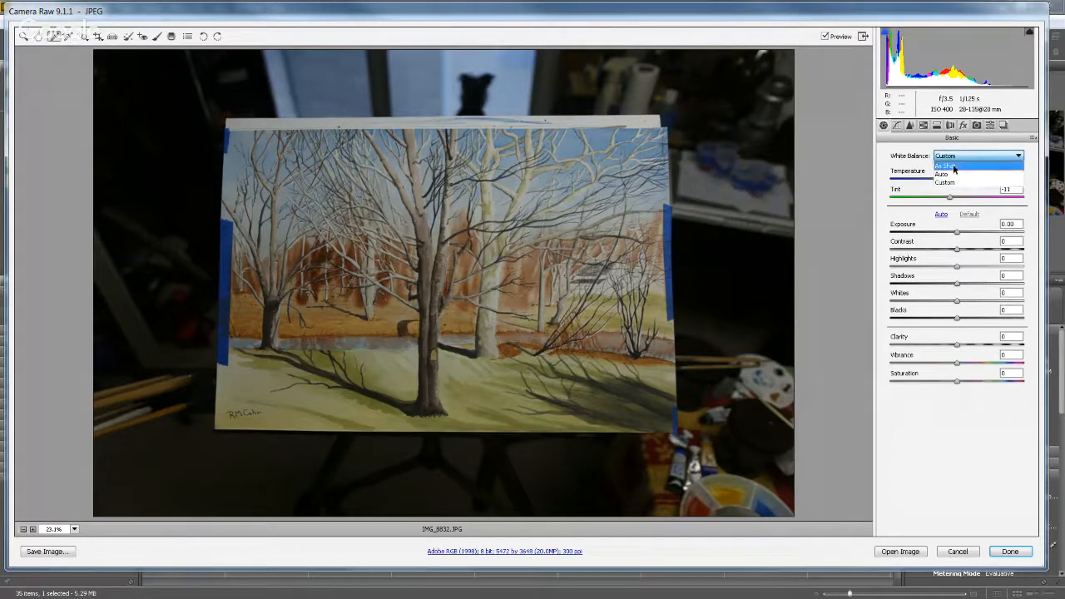
pyautogui.click(948, 166)
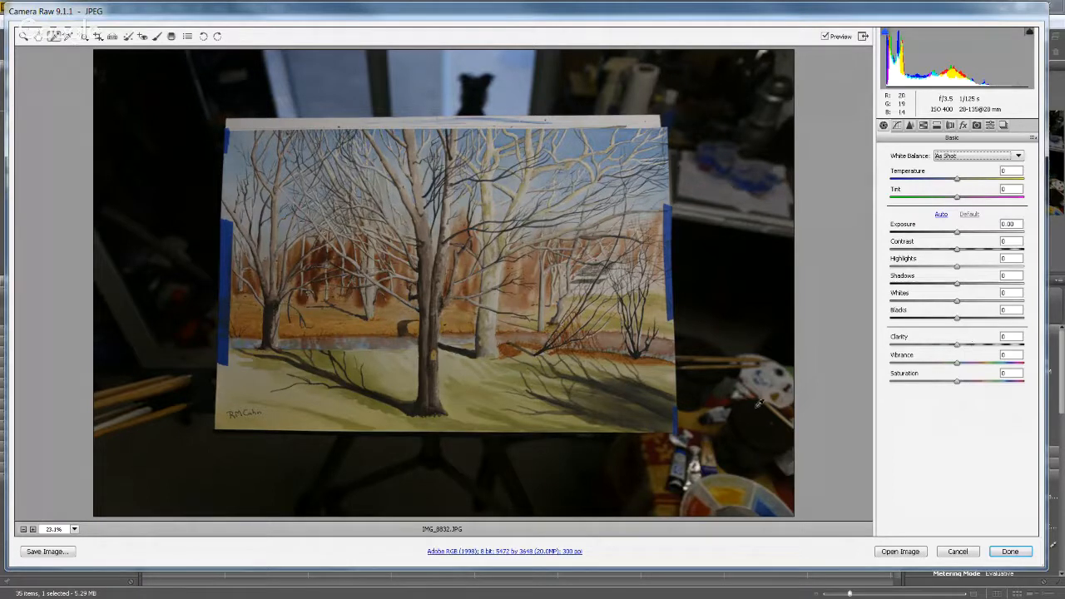
# Set Blacks to -9, Whites to +18, Clarity to +13 and Vibrance to +5 in the basic adjustments.
pyautogui.click(958, 321)
pyautogui.moveTo(959, 321)
pyautogui.mouseDown()
pyautogui.moveTo(959, 304)
pyautogui.moveTo(969, 310)
pyautogui.mouseUp()
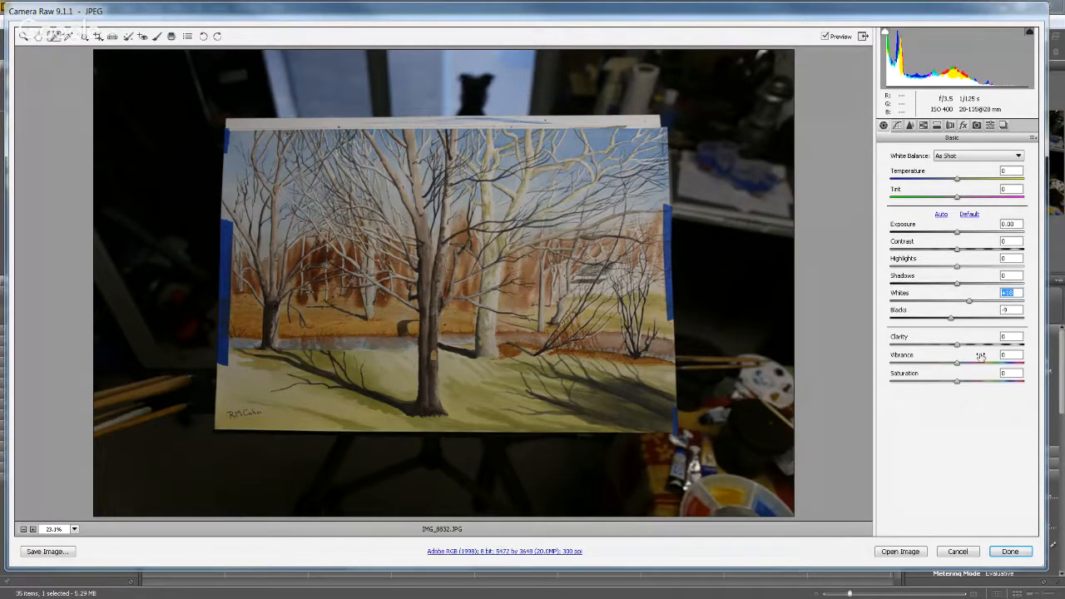
pyautogui.moveTo(957, 348); pyautogui.dragTo(966, 347)
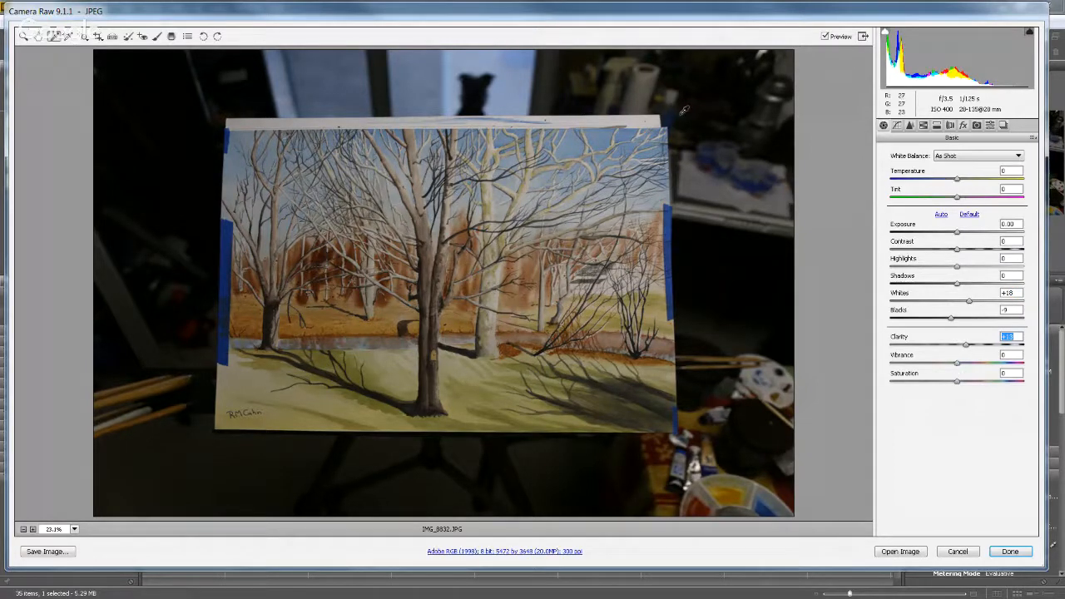
pyautogui.moveTo(959, 367); pyautogui.dragTo(962, 367)
# Try strong Saturation values, settle on a slight increase of about +5, and open the image in Photoshop.
pyautogui.click(958, 381)
pyautogui.moveTo(956, 380); pyautogui.dragTo(1009, 379)
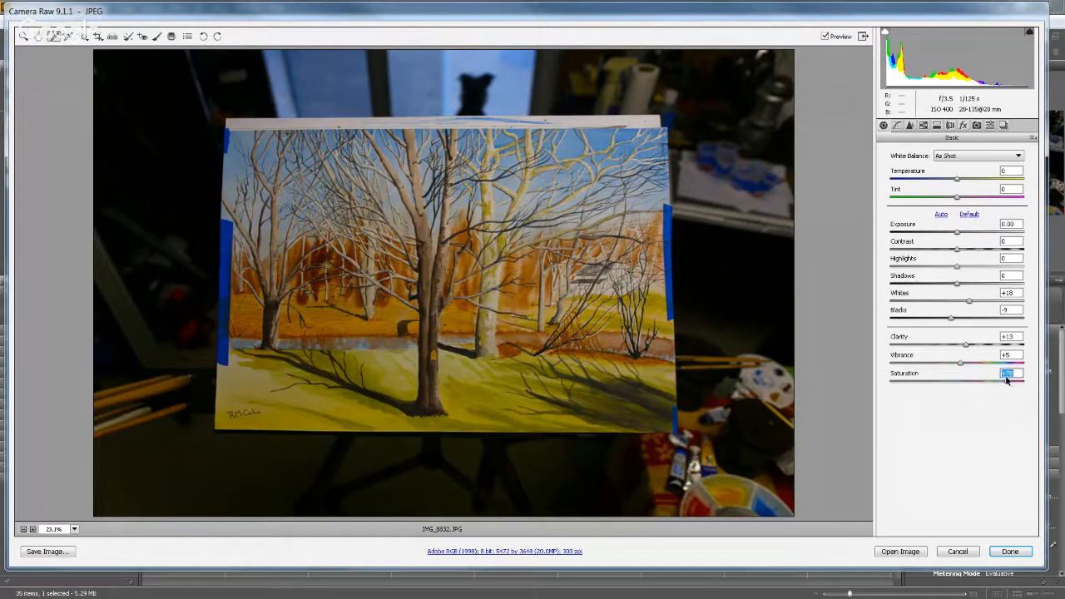
pyautogui.moveTo(1007, 379); pyautogui.dragTo(989, 379)
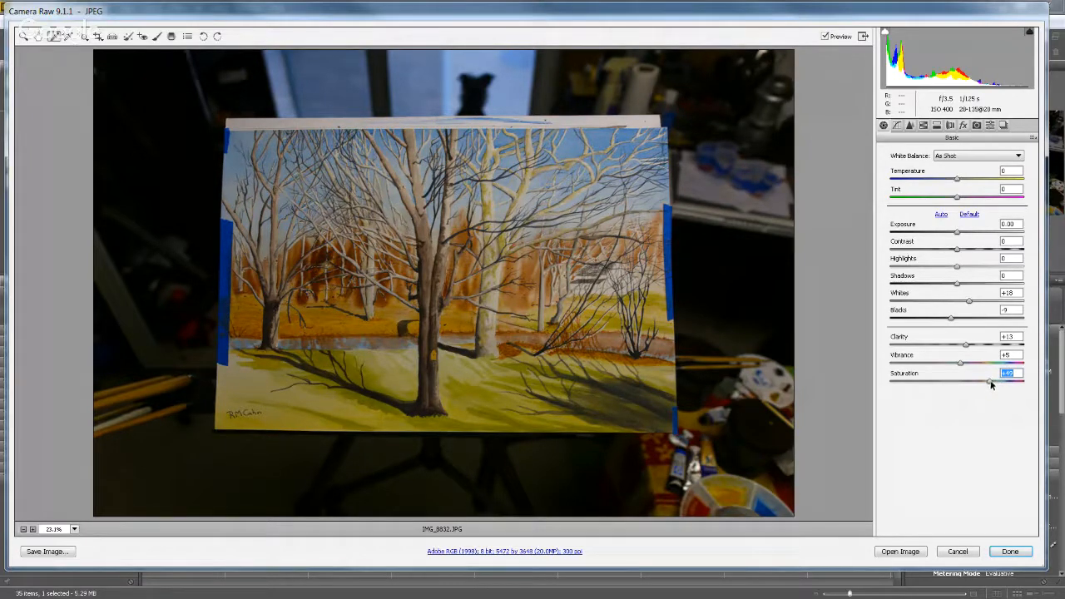
pyautogui.moveTo(990, 381); pyautogui.dragTo(960, 381)
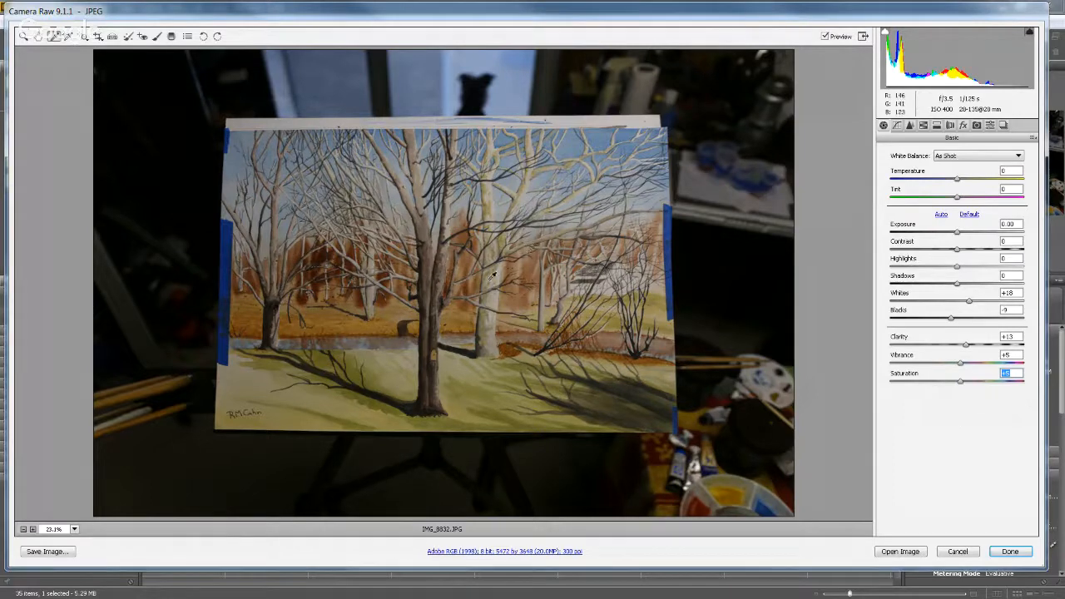
pyautogui.click(900, 551)
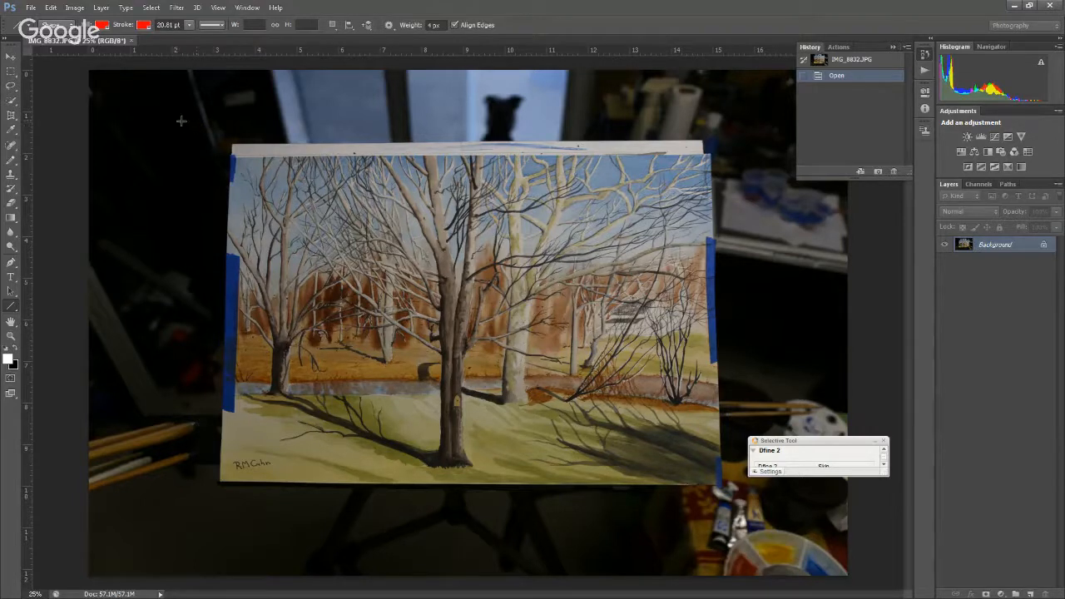
# Straighten the painting with a Perspective Crop fitted to its four corners, excluding the white paper margin along its upper edge.
pyautogui.click(12, 115)
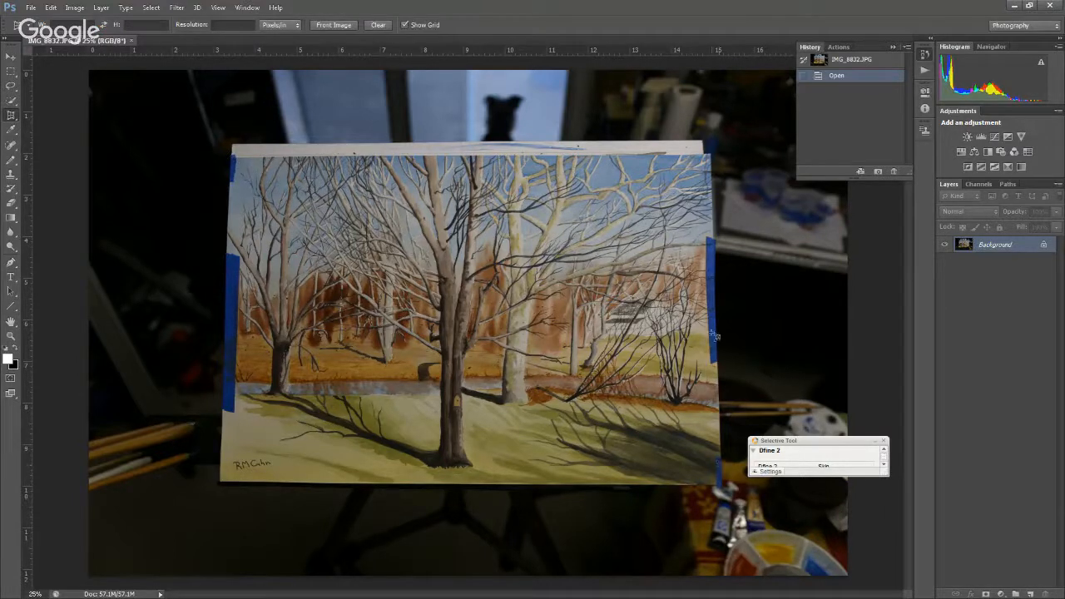
pyautogui.click(233, 158)
pyautogui.click(222, 480)
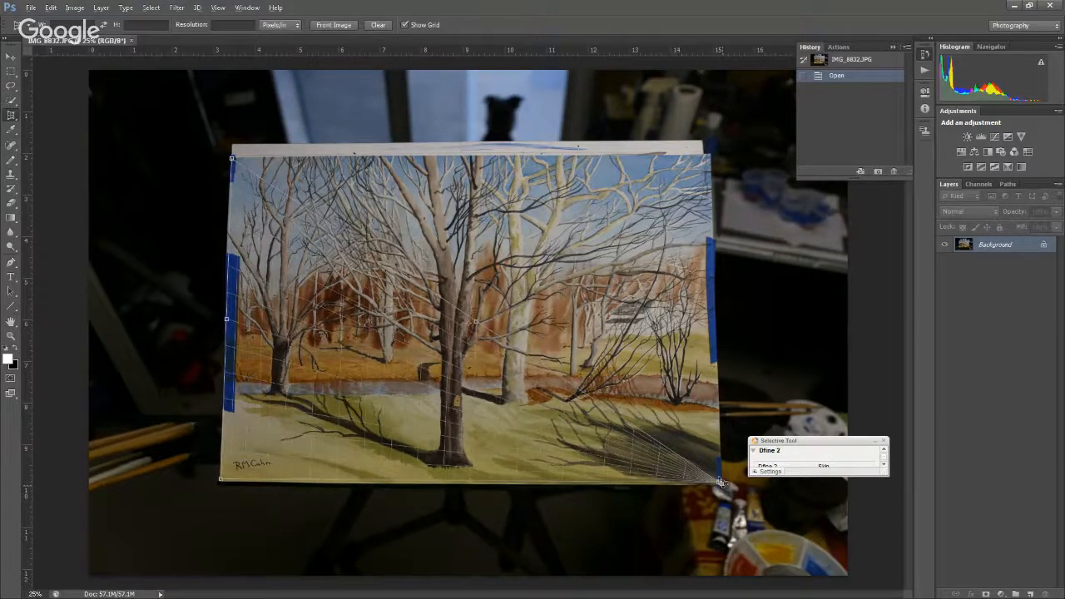
pyautogui.click(721, 483)
pyautogui.click(710, 157)
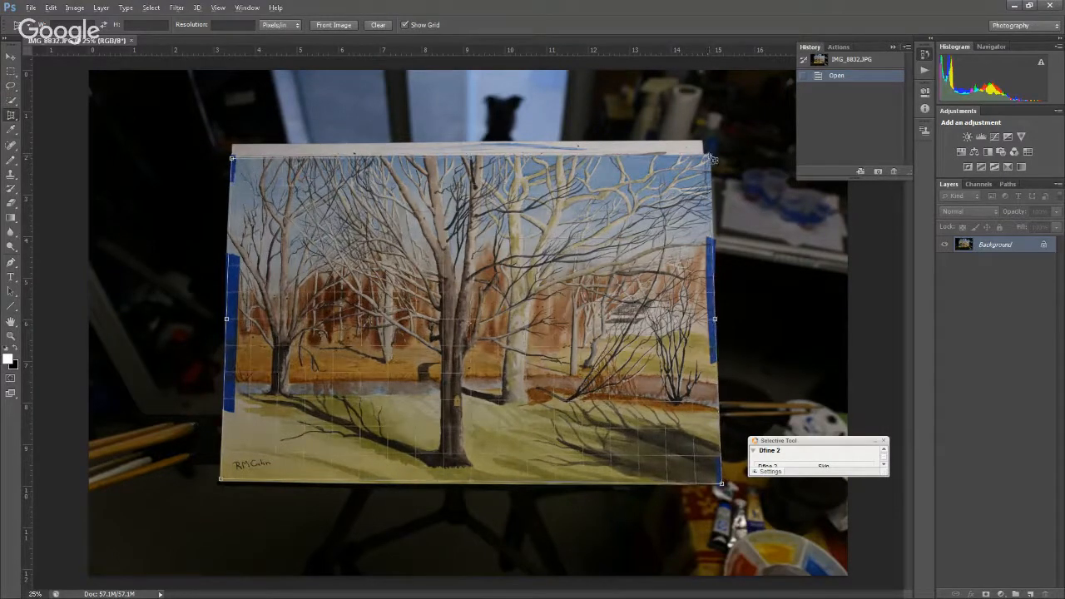
pyautogui.moveTo(712, 159); pyautogui.dragTo(714, 157)
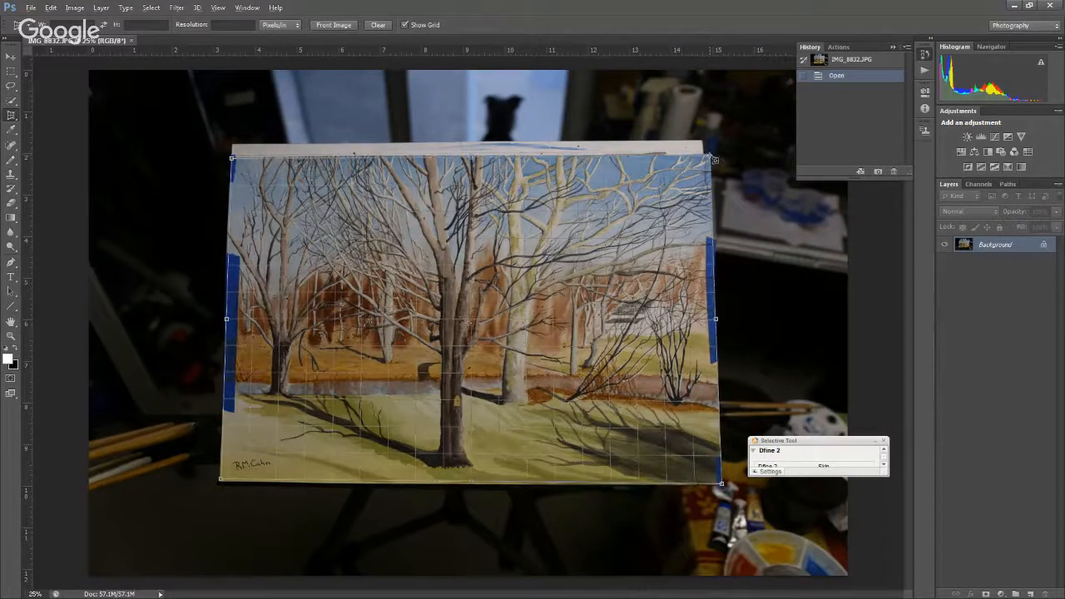
pyautogui.moveTo(712, 157); pyautogui.dragTo(709, 154)
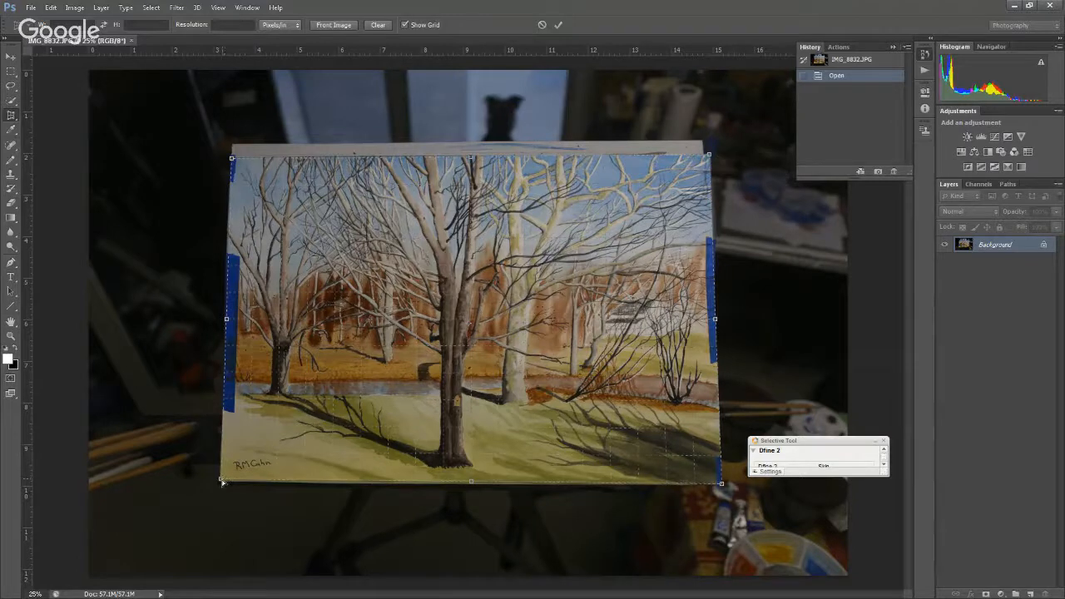
pyautogui.moveTo(222, 481); pyautogui.dragTo(222, 482)
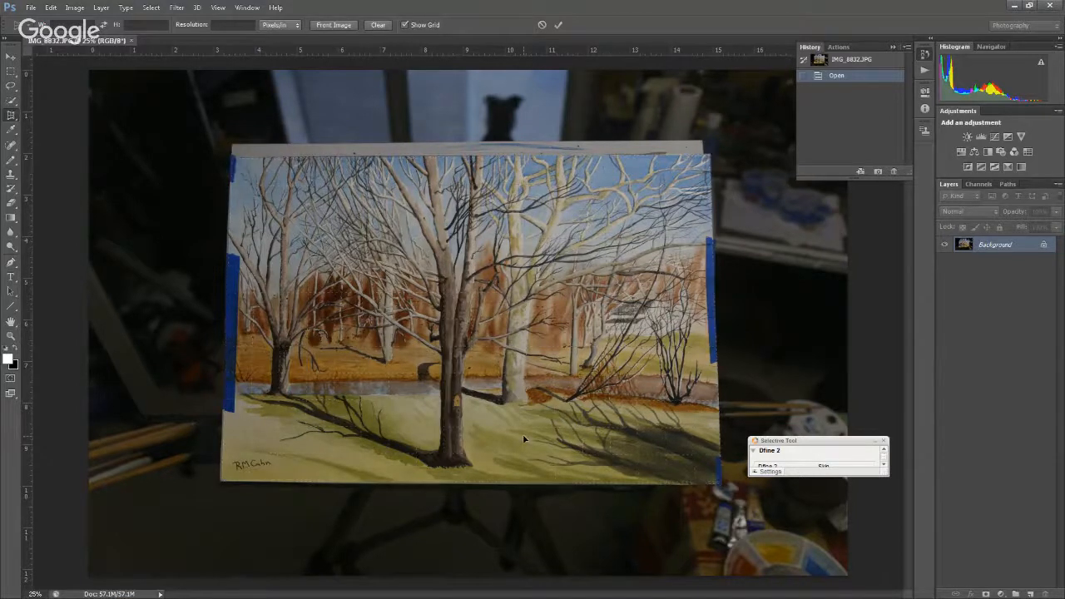
pyautogui.press('Return')
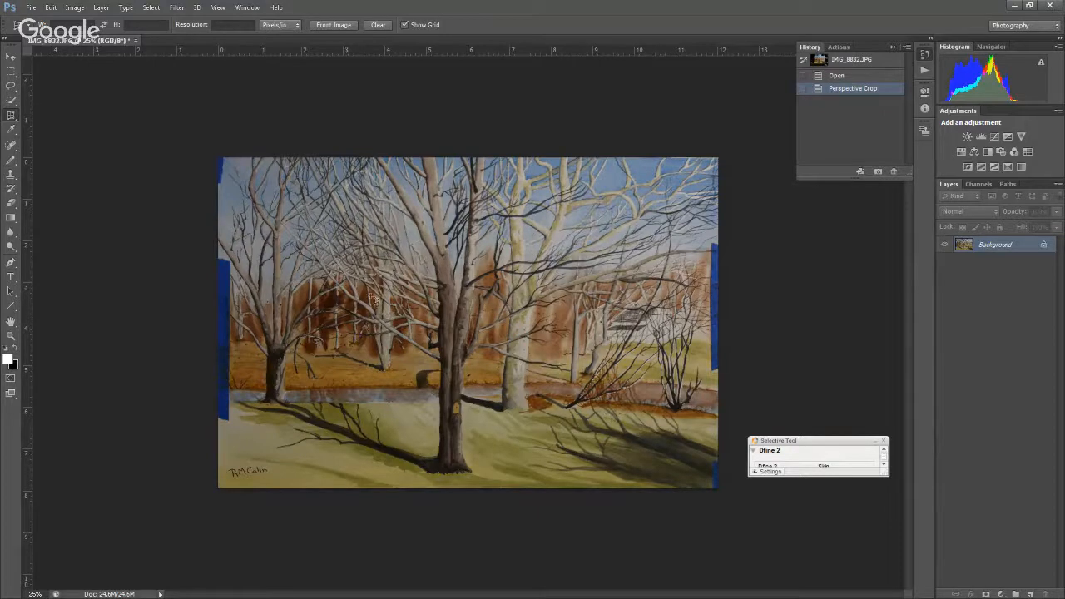
# Crop off the blue tape on both sides of the painting and trim thin strips from its upper and lower edges.
pyautogui.rightClick(11, 115)
pyautogui.click(45, 114)
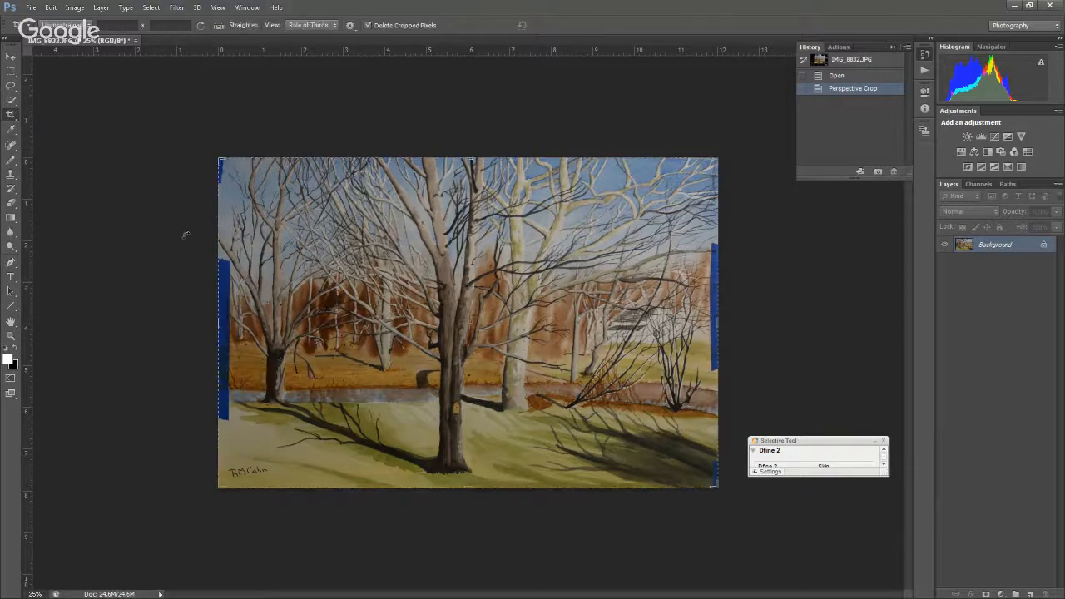
pyautogui.moveTo(219, 322); pyautogui.dragTo(225, 323)
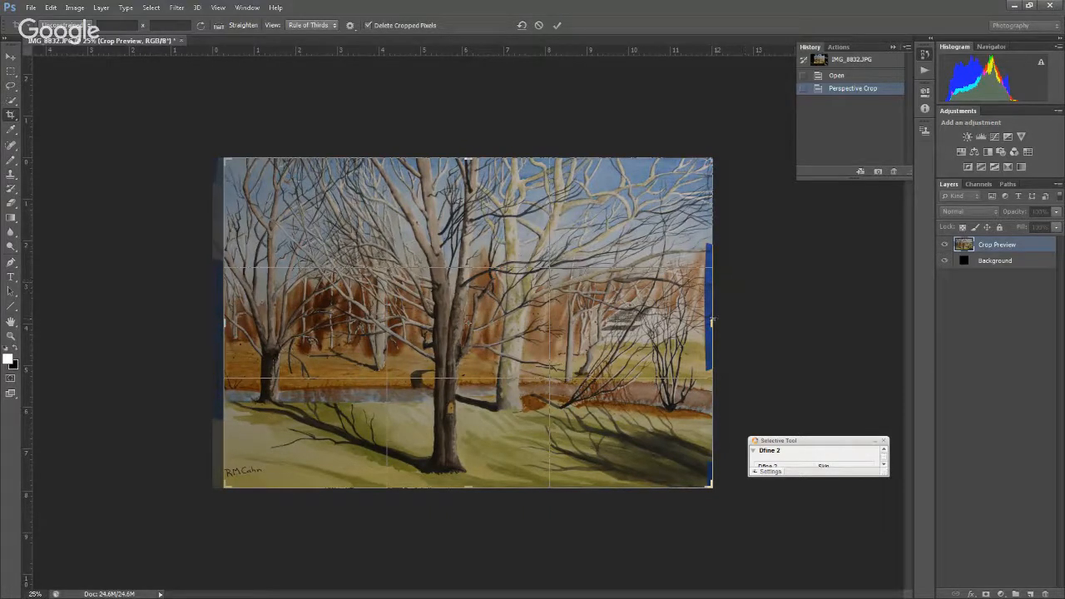
pyautogui.moveTo(710, 322); pyautogui.dragTo(705, 327)
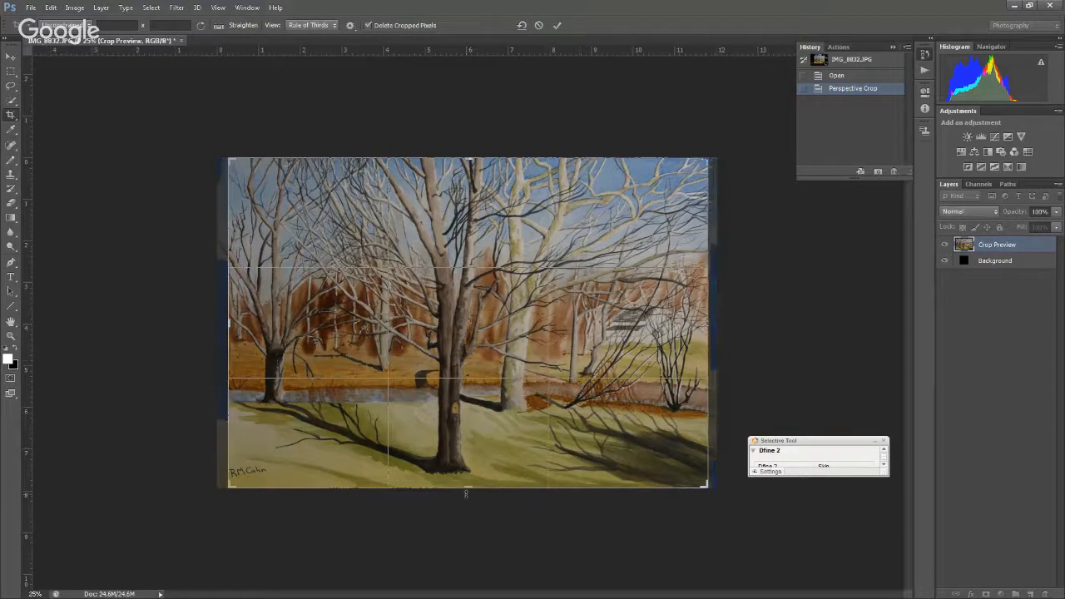
pyautogui.moveTo(467, 488); pyautogui.dragTo(463, 487)
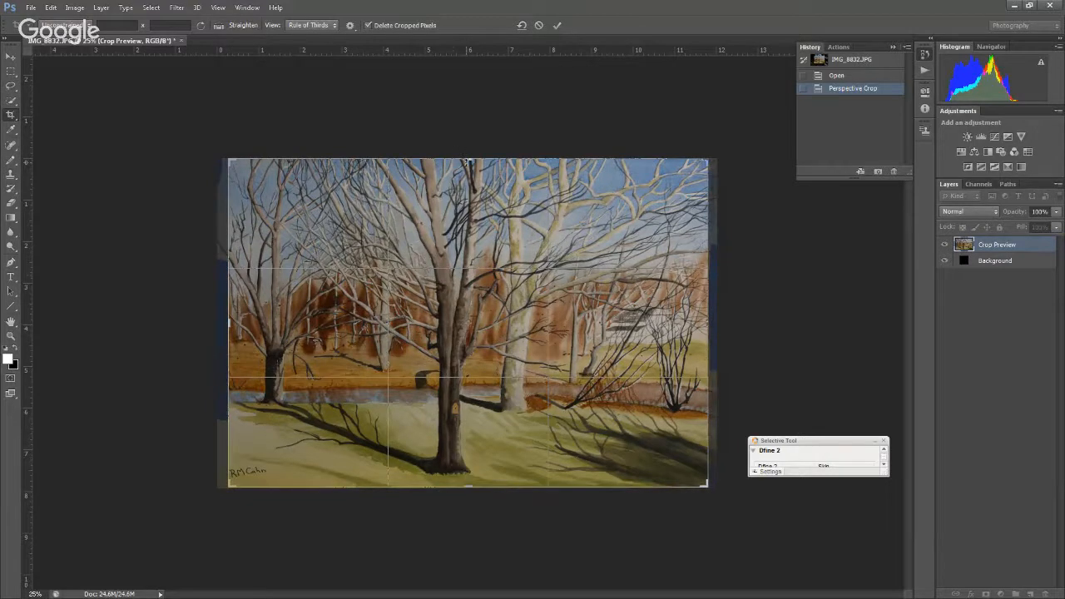
pyautogui.moveTo(468, 160); pyautogui.dragTo(468, 161)
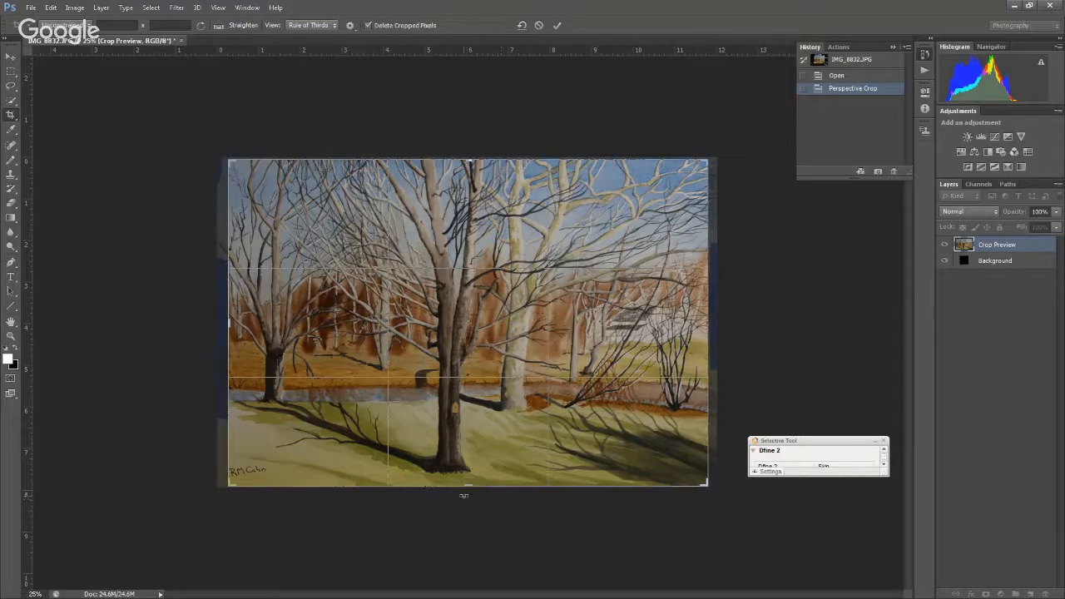
pyautogui.press('Return')
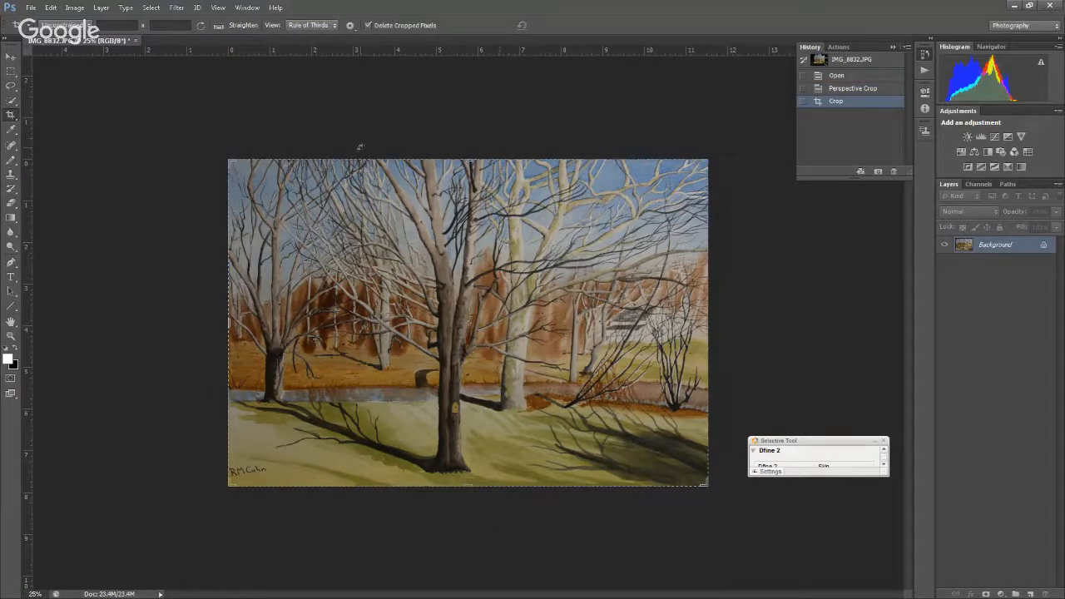
# Brighten the painting with a Levels adjustment, lowering the RGB white input level to about 200.
pyautogui.click(81, 8)
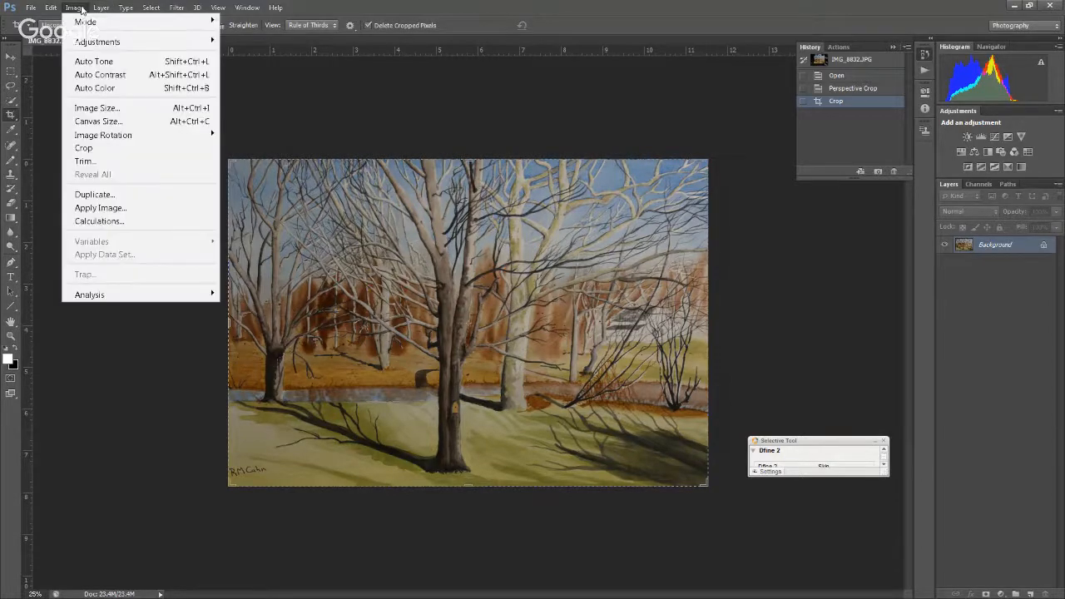
pyautogui.moveTo(106, 40)
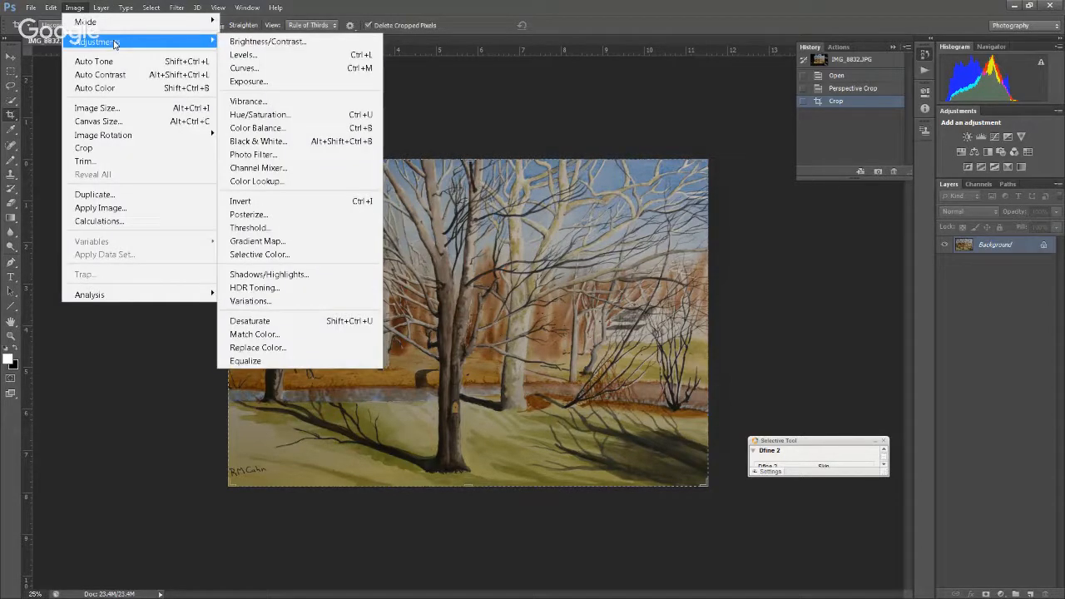
pyautogui.click(269, 56)
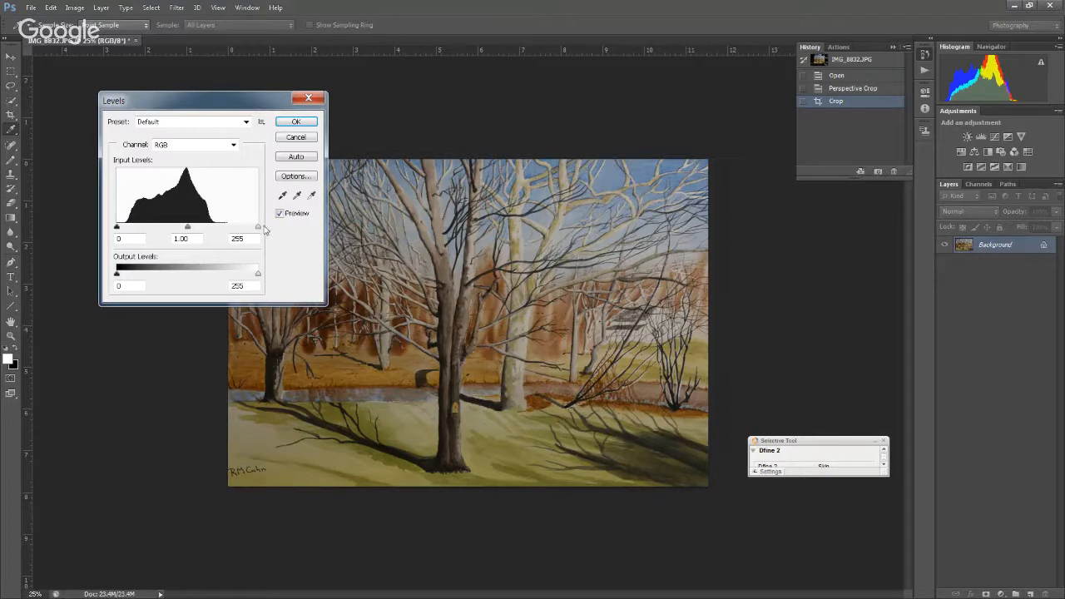
pyautogui.moveTo(258, 229); pyautogui.dragTo(230, 232)
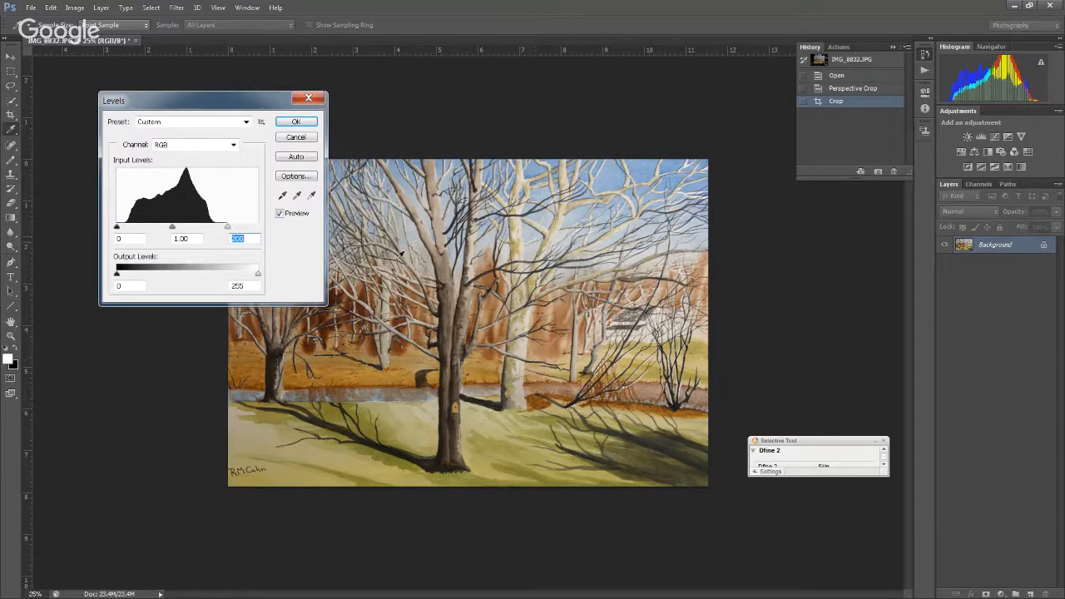
pyautogui.click(297, 123)
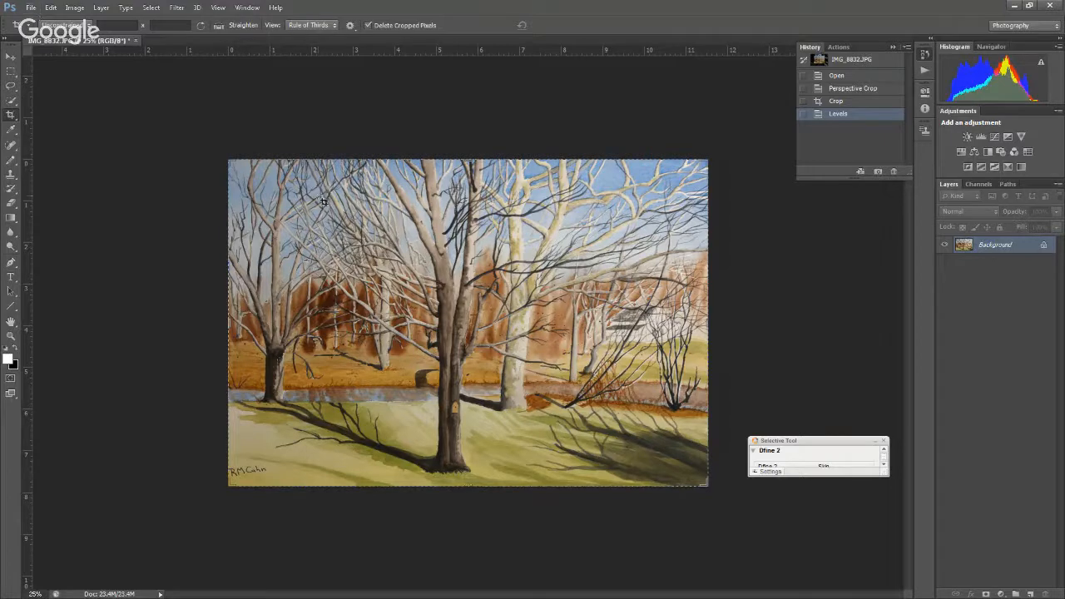
# Resample the image to a resolution of 120 pixels/inch, keeping its proportions and document size.
pyautogui.click(83, 9)
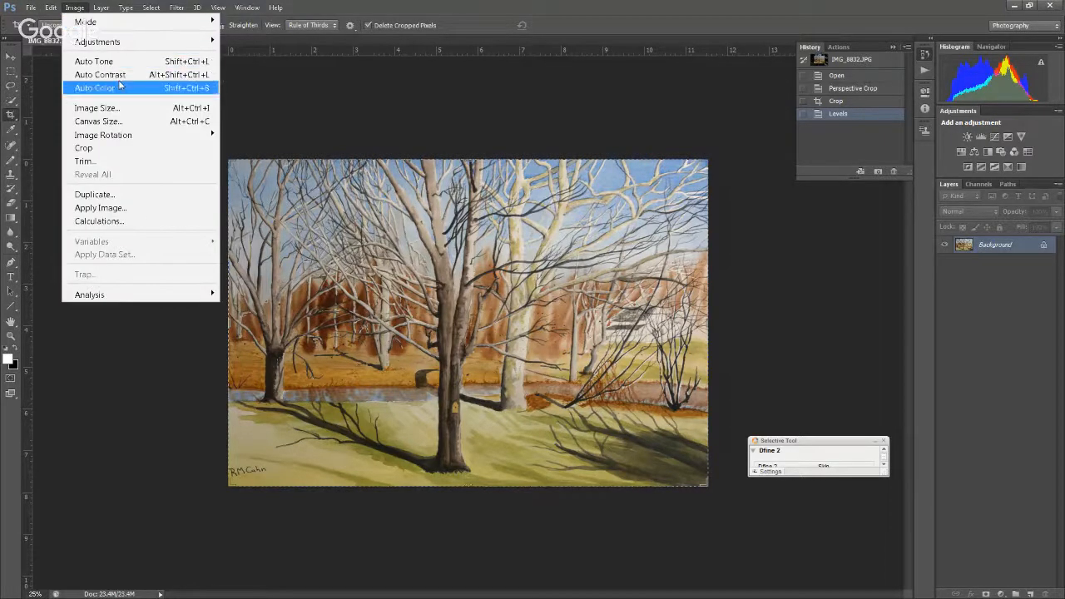
pyautogui.click(122, 110)
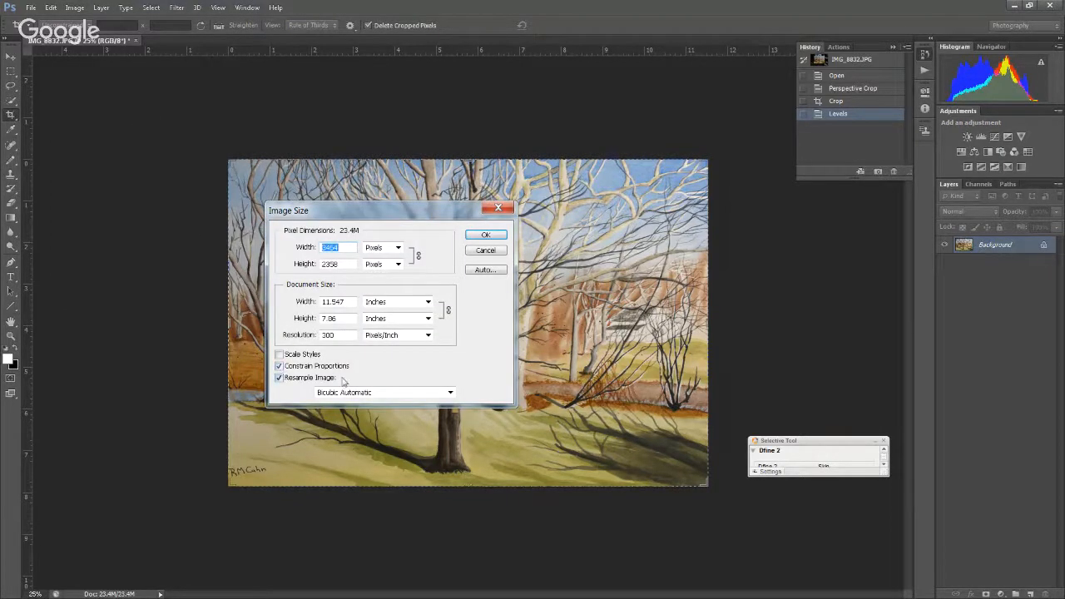
pyautogui.click(343, 335)
pyautogui.moveTo(343, 336); pyautogui.dragTo(316, 335)
pyautogui.write('120')
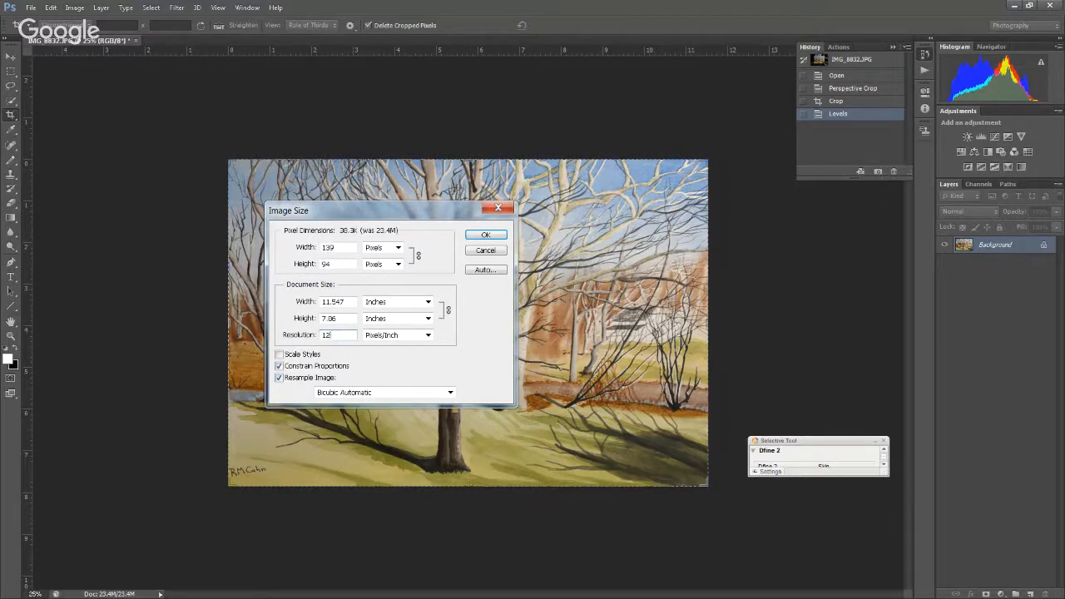
pyautogui.click(486, 236)
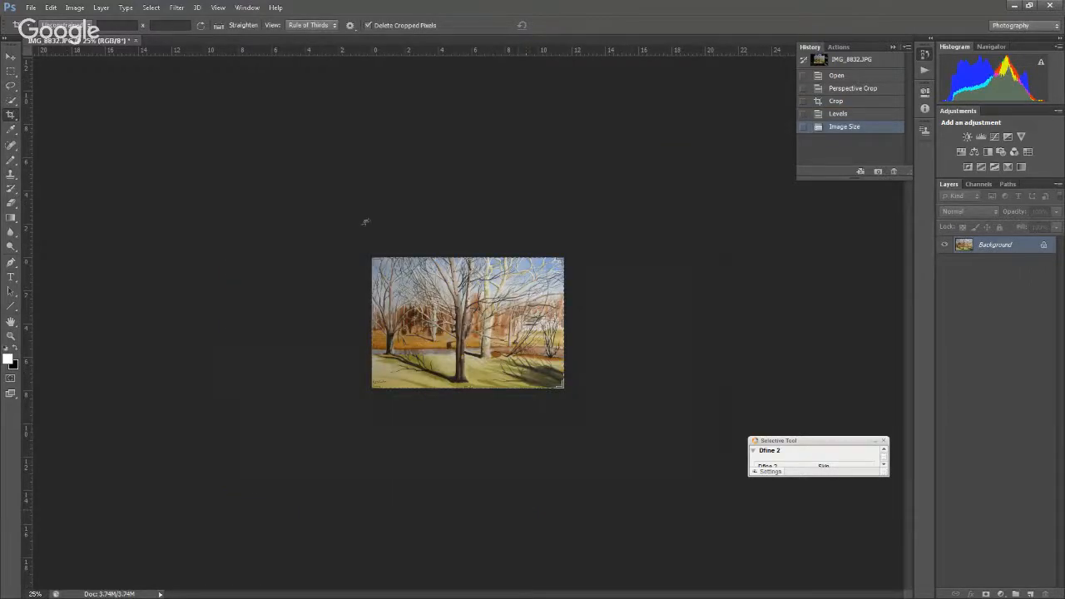
# Save the image to the Desktop as a JPEG named treesinYRB at maximum quality, 12.
pyautogui.click(31, 8)
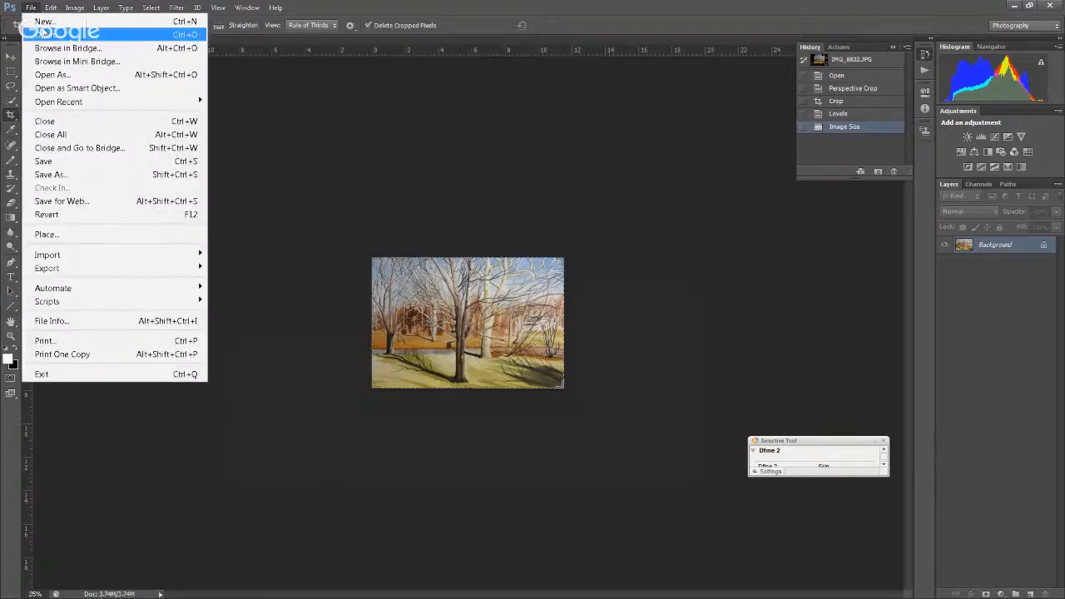
pyautogui.click(81, 173)
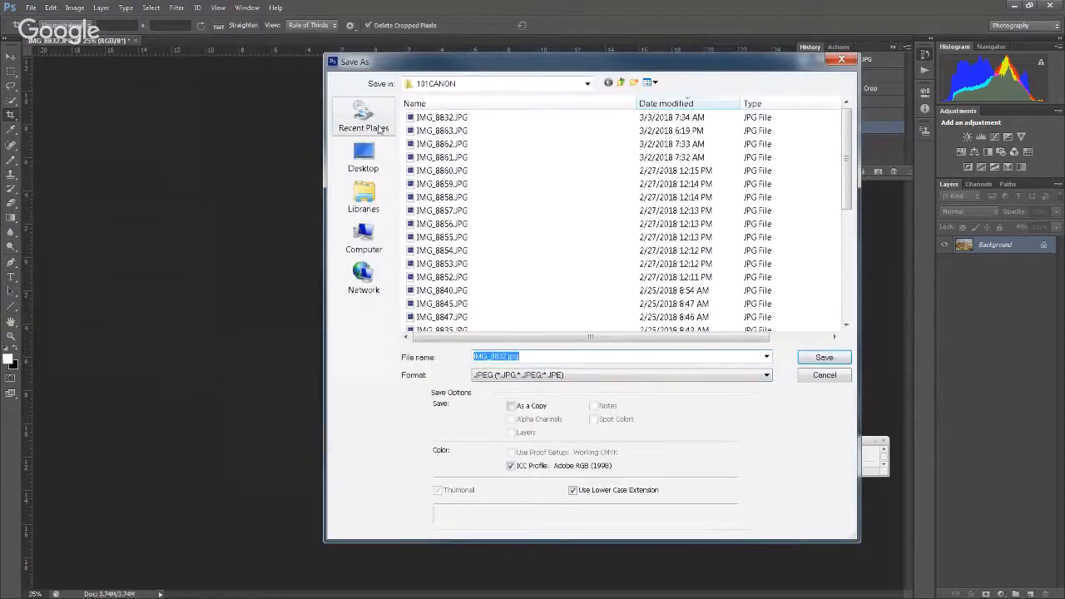
pyautogui.click(363, 158)
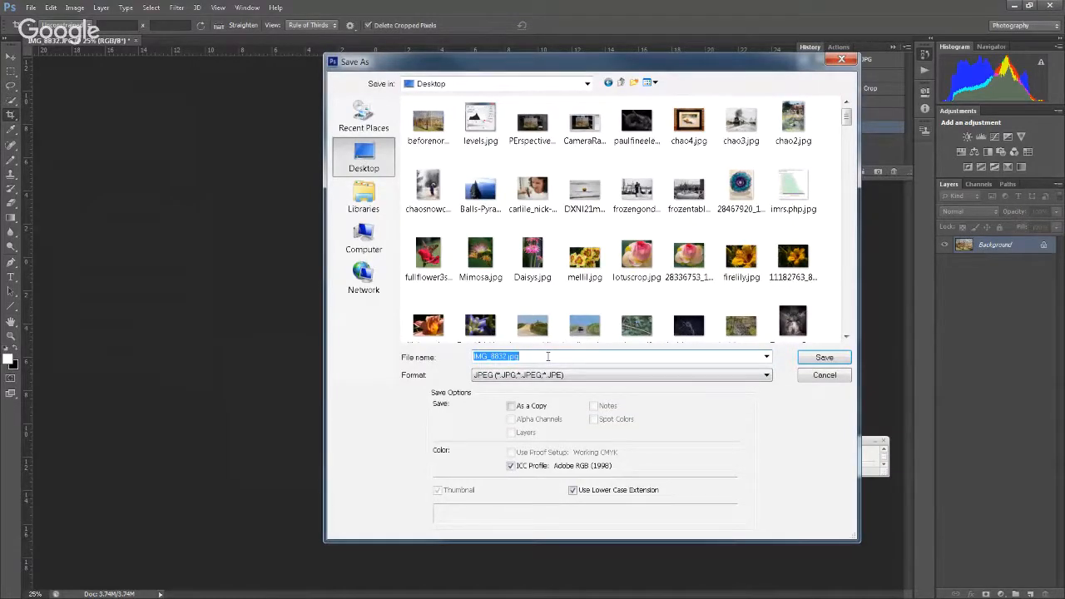
pyautogui.write('tree')
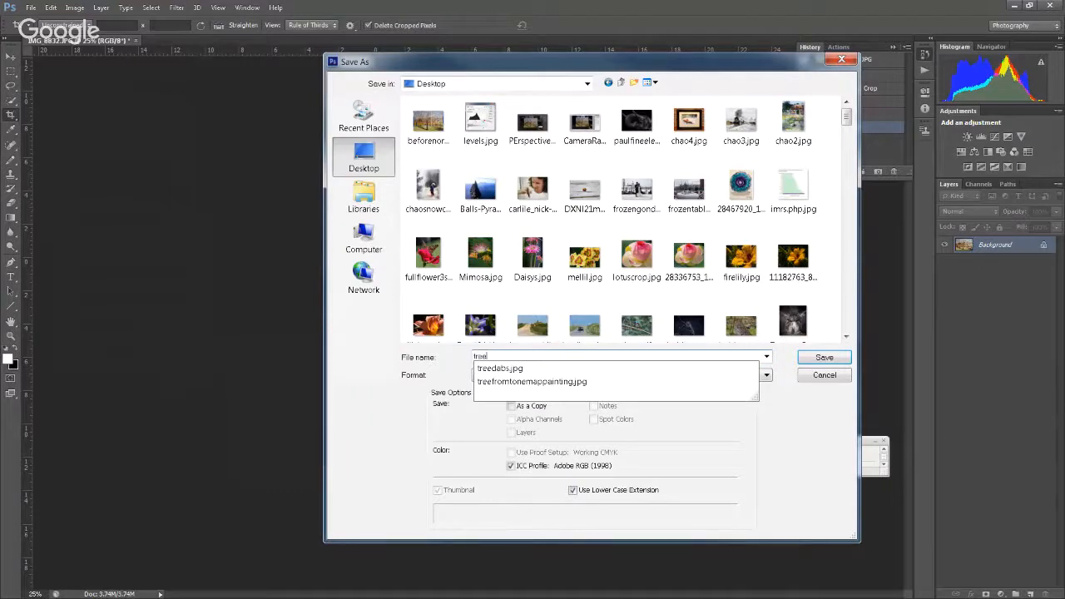
pyautogui.write('sinRGB')
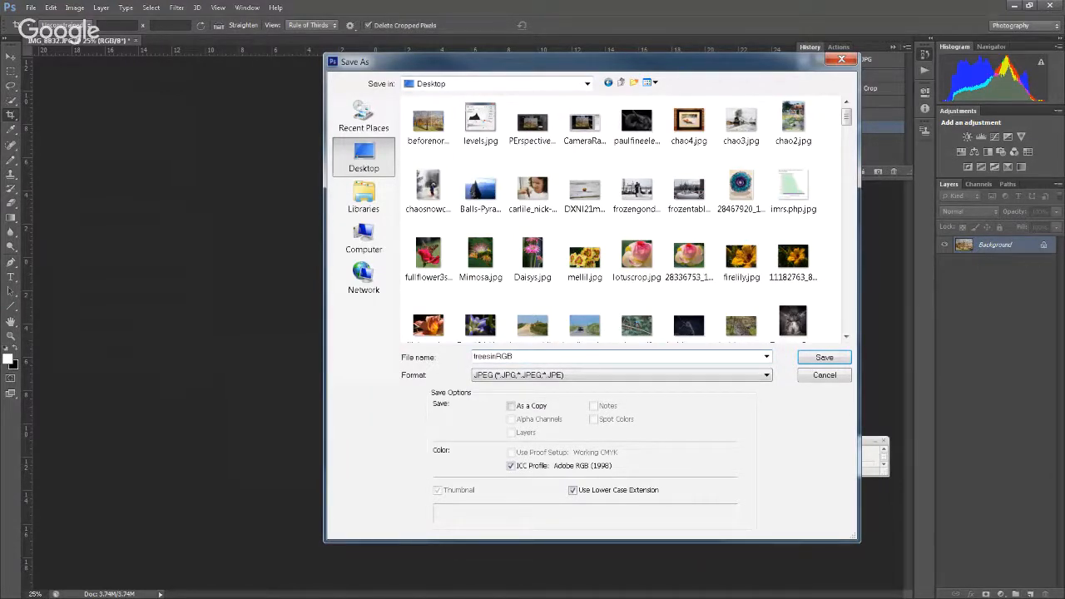
pyautogui.moveTo(514, 356); pyautogui.dragTo(495, 356)
pyautogui.write('YRB')
pyautogui.click(824, 358)
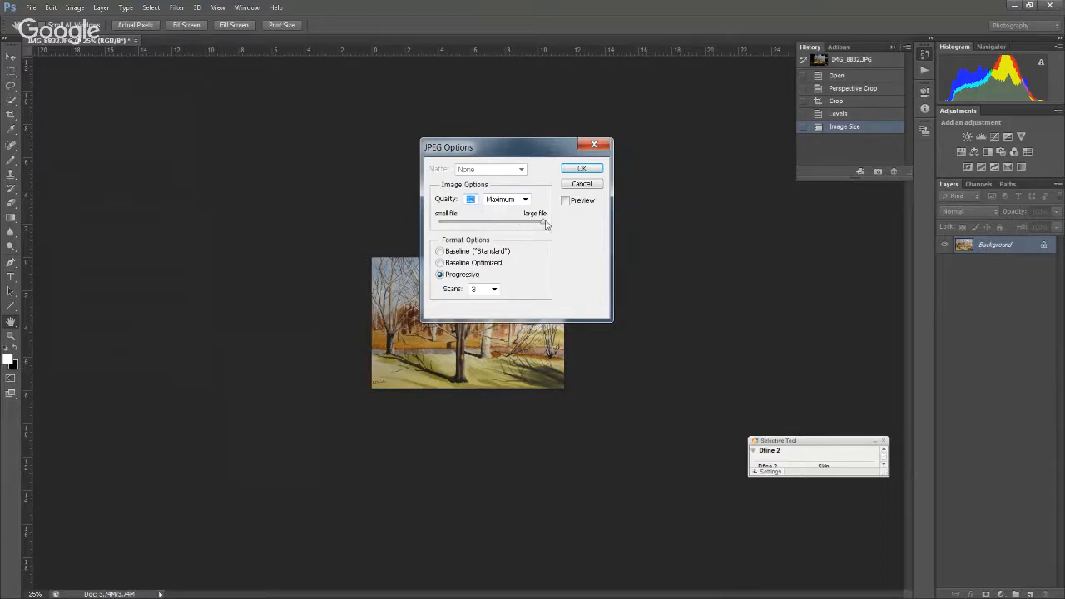
pyautogui.moveTo(542, 223)
pyautogui.mouseDown()
pyautogui.moveTo(519, 227)
pyautogui.moveTo(544, 227)
pyautogui.mouseUp()
pyautogui.click(581, 169)
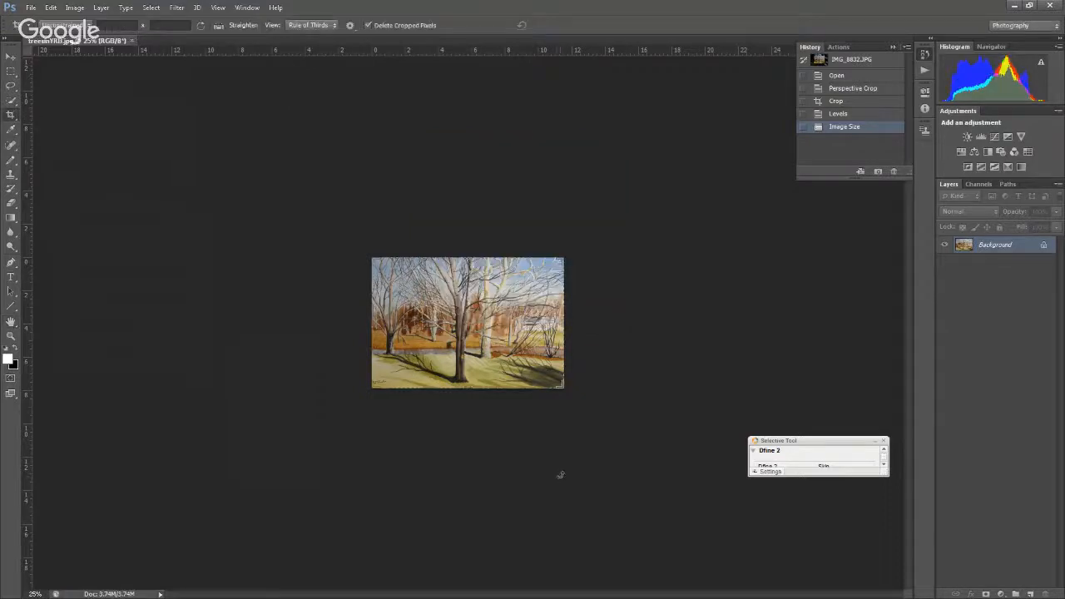